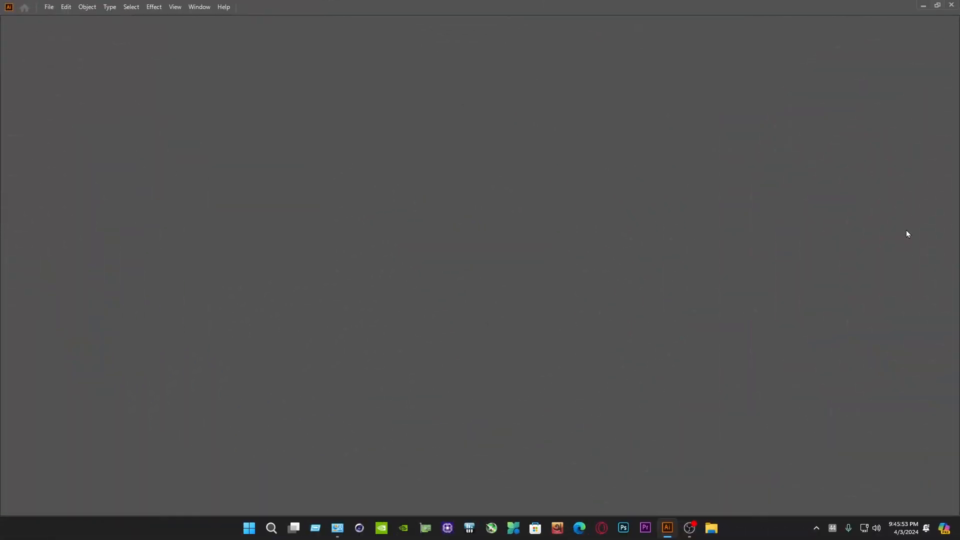
Start a new document from the Art & Illustration presets and set its units to inches
left_click(49, 6)
left_click(66, 17)
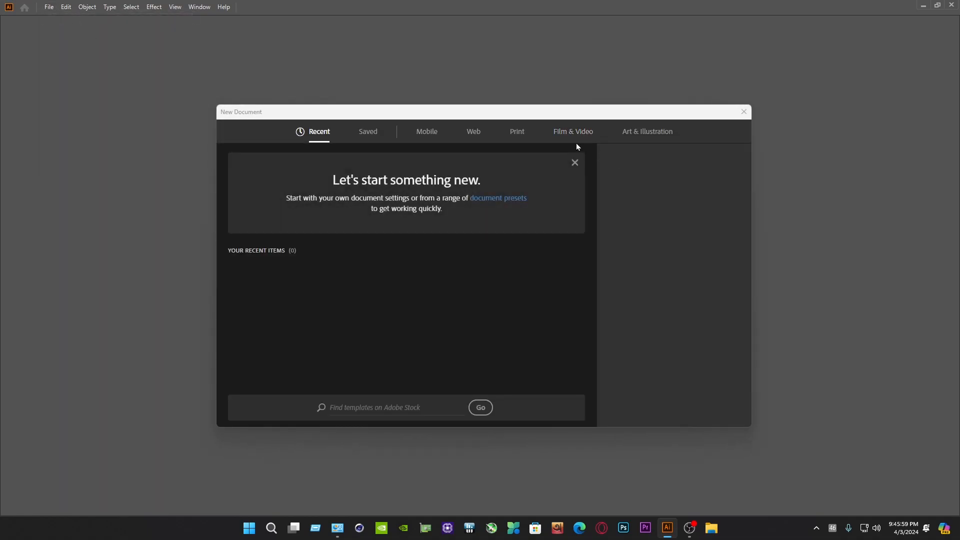
left_click(642, 137)
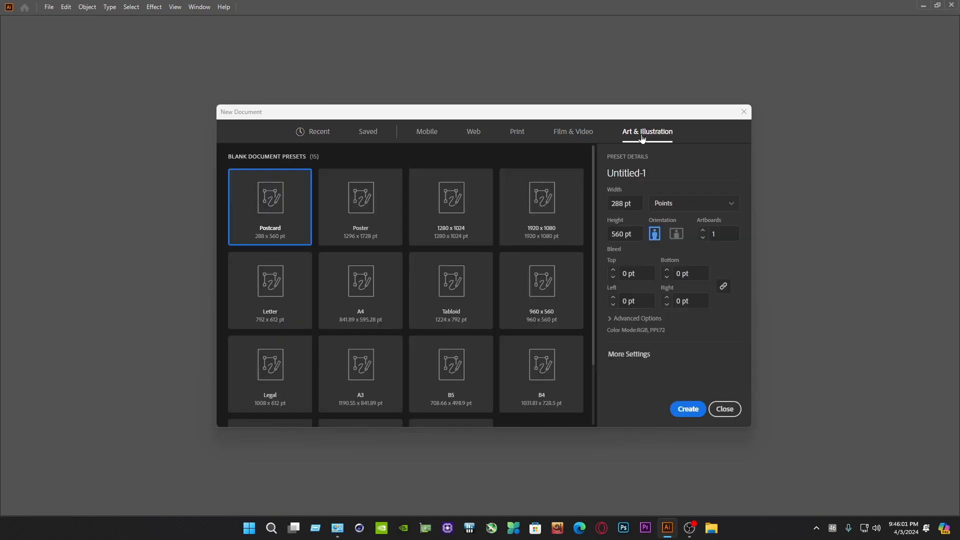
left_click(680, 204)
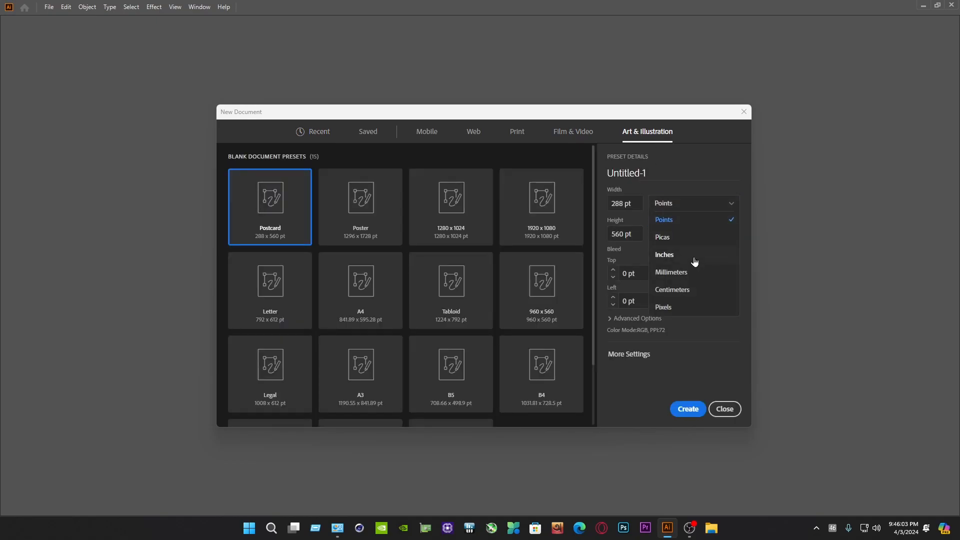
left_click(676, 256)
Set the document width to 7 in and height to 4 in, review the advanced options, and create it
left_click(624, 203)
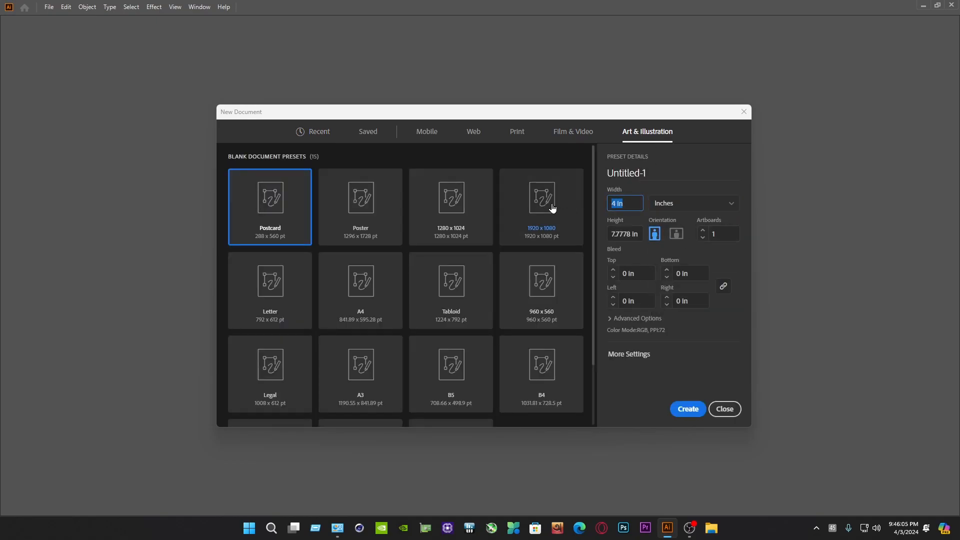
type("7")
left_click(638, 234)
type("4")
left_click(713, 240)
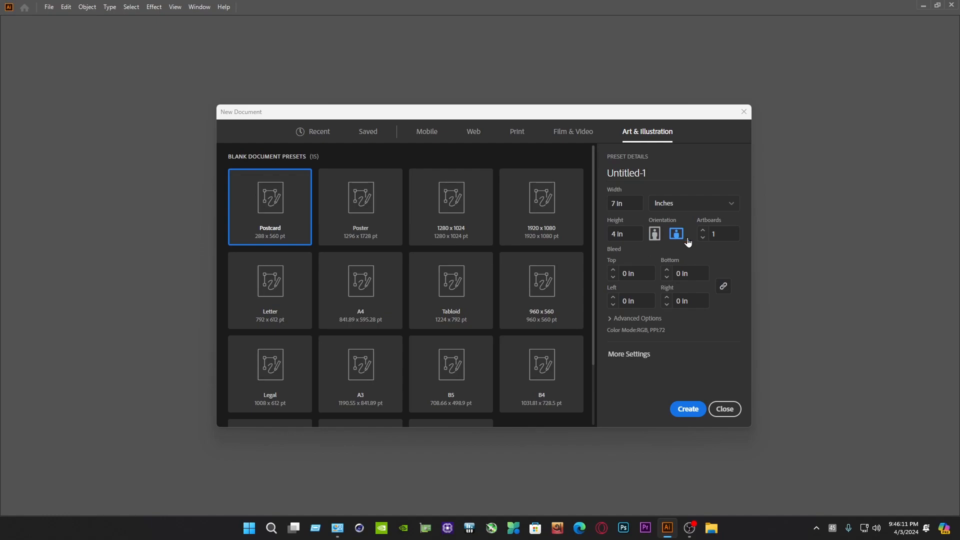
left_click(618, 320)
left_click(644, 330)
left_click(647, 345)
left_click(689, 408)
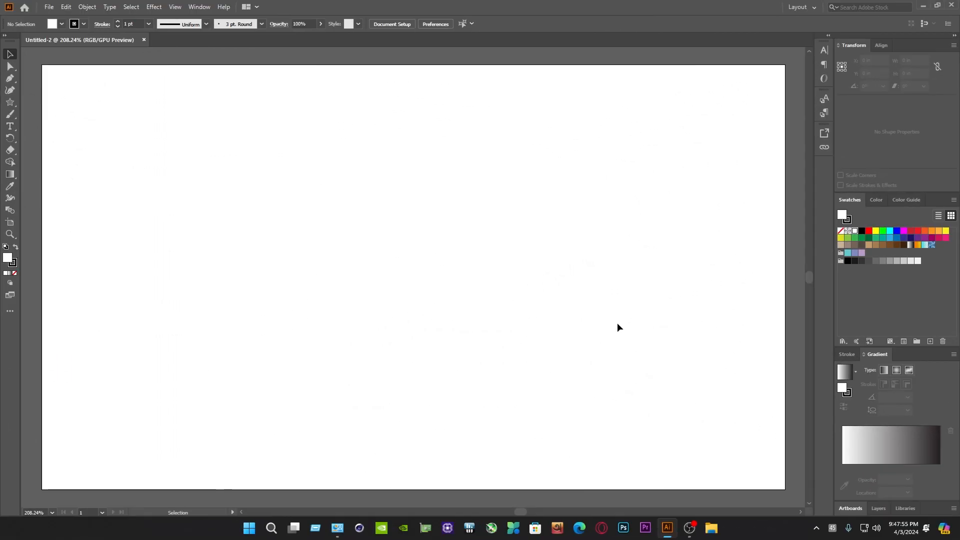
Create a 30-point star on the artboard with Radius 1 of 0.3472 in and Radius 2 of 0.6944 in
left_click_drag(10, 102, 53, 143)
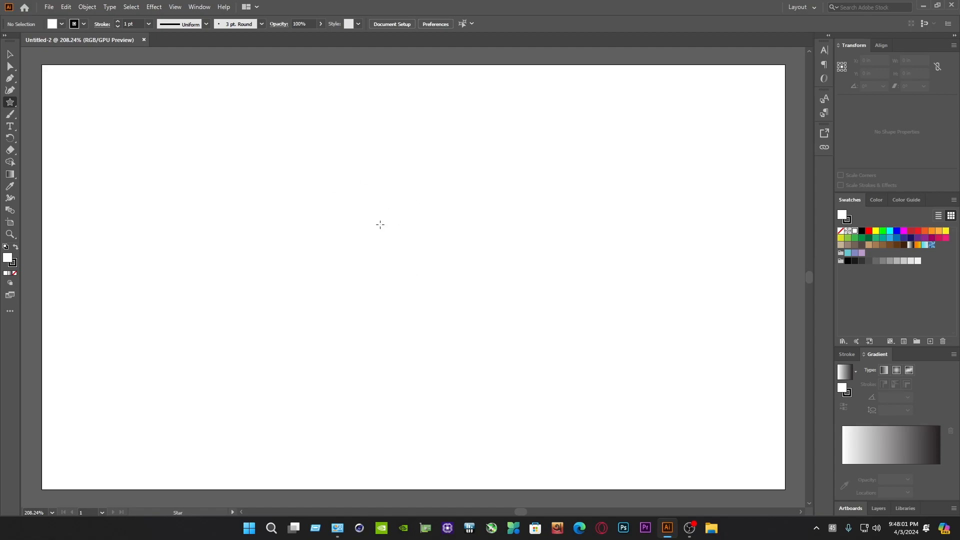
left_click(382, 212)
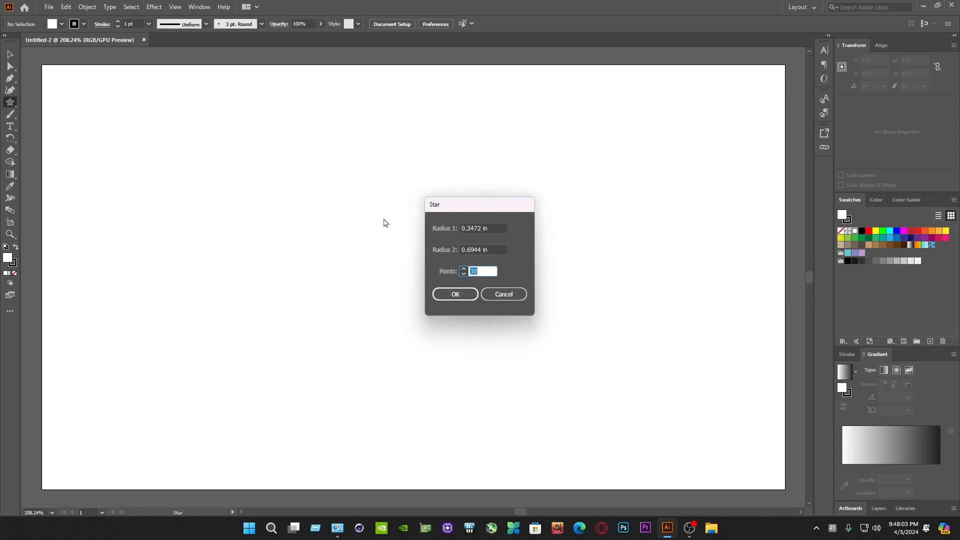
left_click(475, 271)
left_click(458, 293)
key("v")
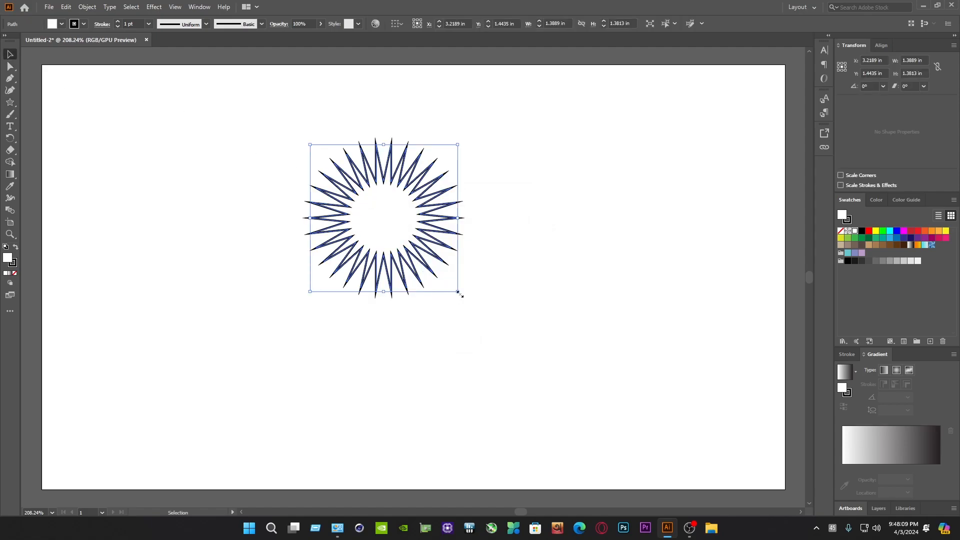
Enlarge the star proportionally to about 3.38 in wide and center it on the artboard
left_click_drag(457, 292, 668, 500)
left_click_drag(611, 357, 537, 307)
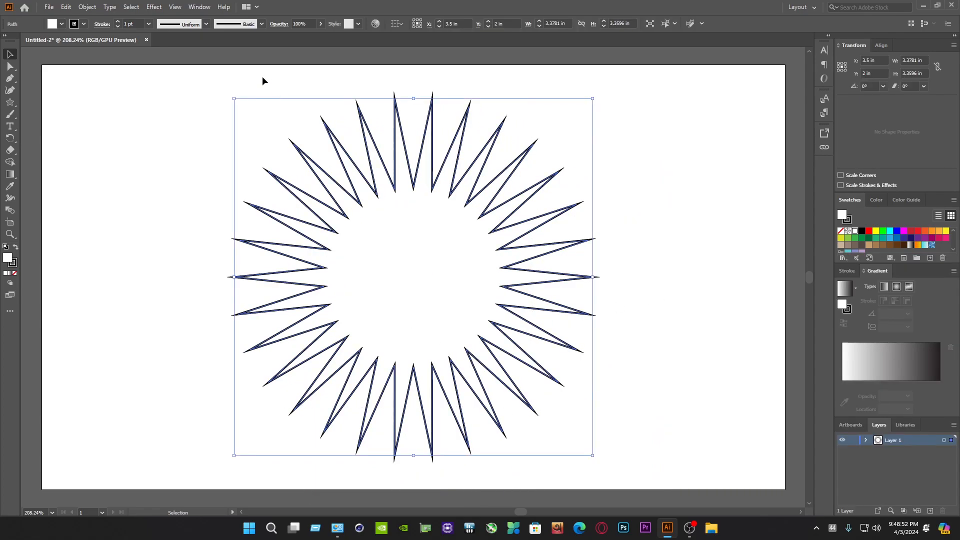
Remove the star's stroke and fill it with the orange-yellow gradient swatch
left_click(84, 24)
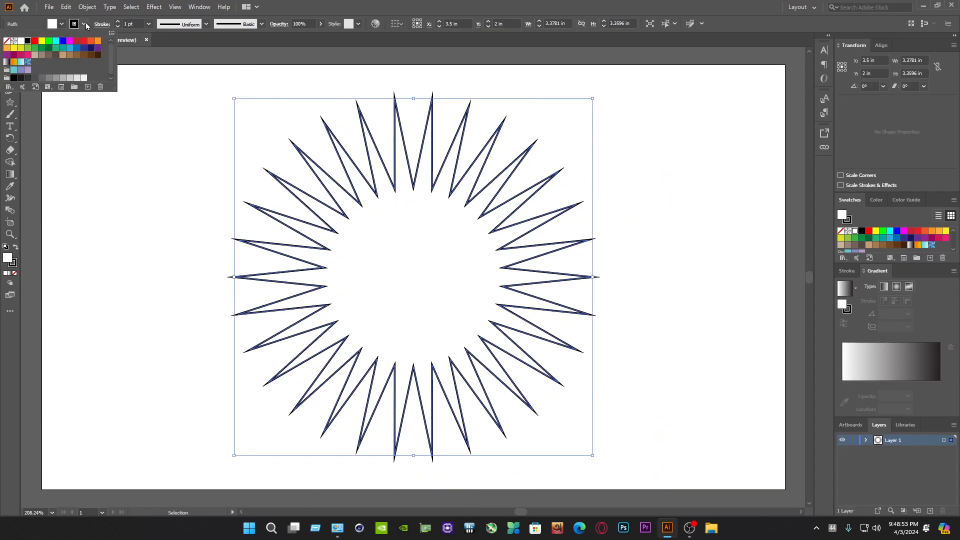
left_click(8, 42)
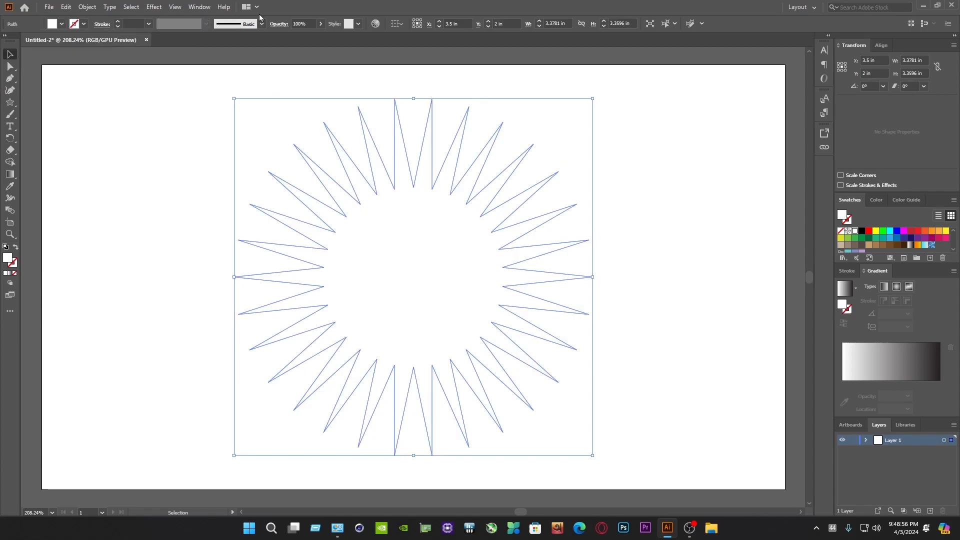
left_click(199, 7)
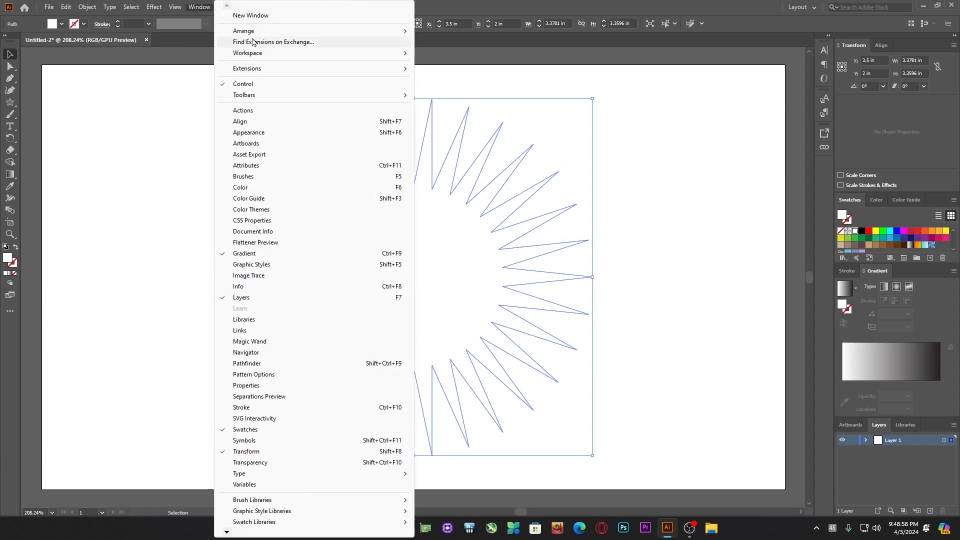
mouse_move(280, 53)
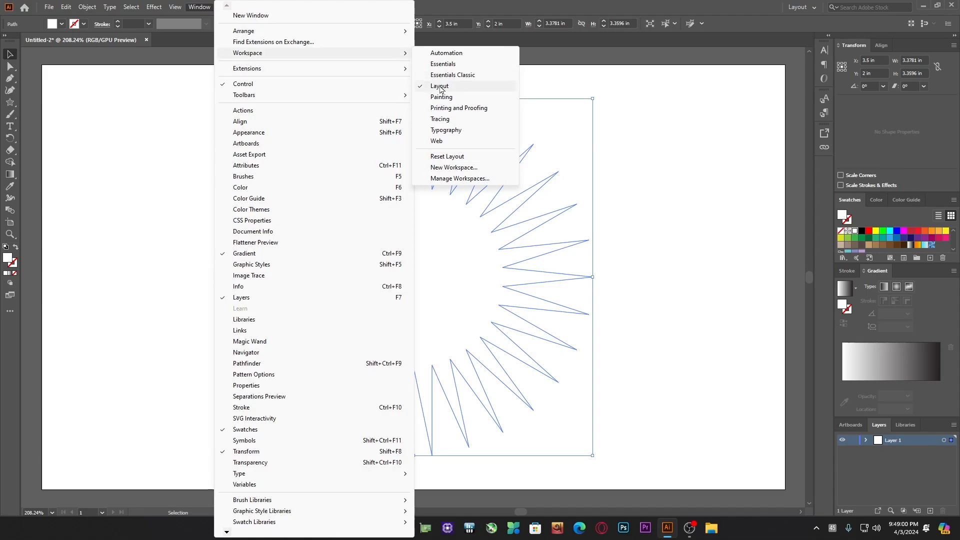
left_click(58, 25)
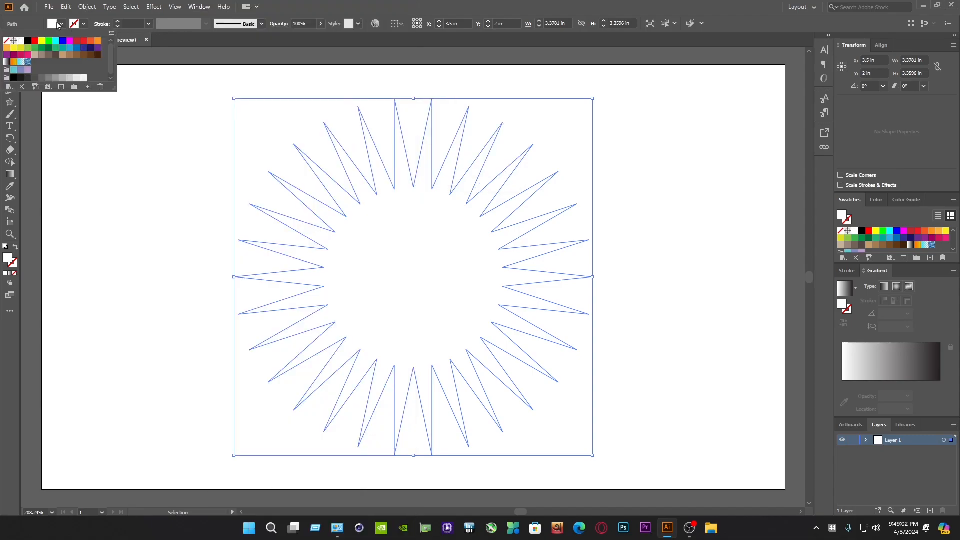
left_click(14, 62)
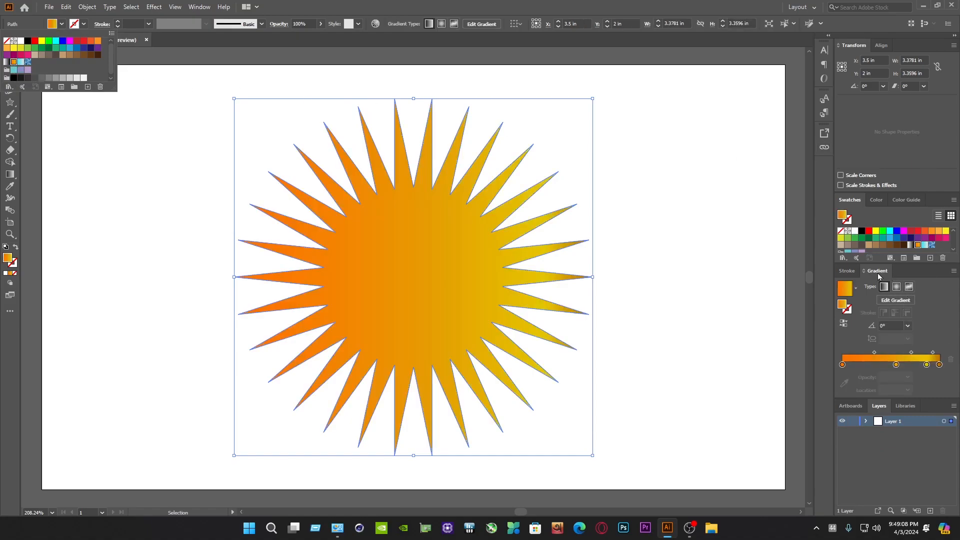
Reduce the star's gradient to three color stops, place the middle one at about 46.8%, and make the gradient radial
left_click(909, 268)
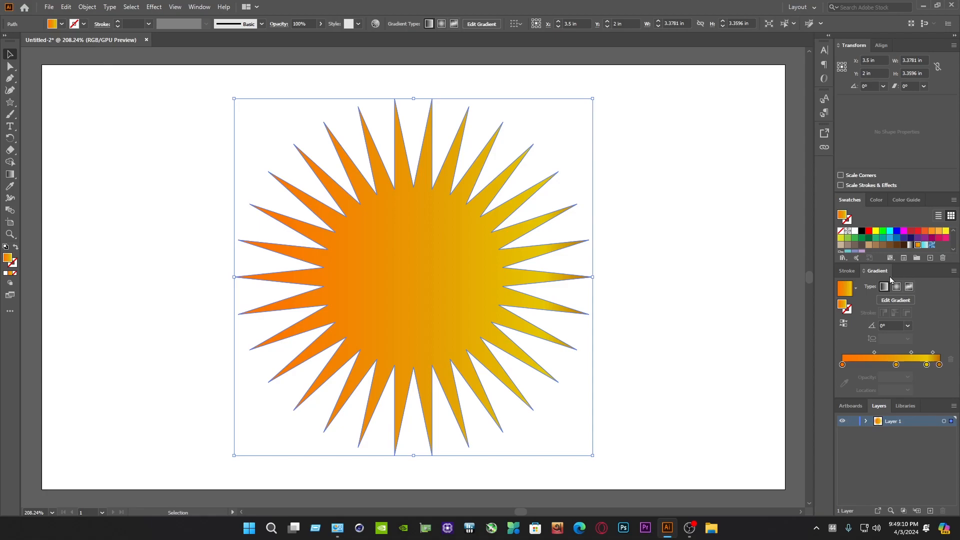
left_click(201, 6)
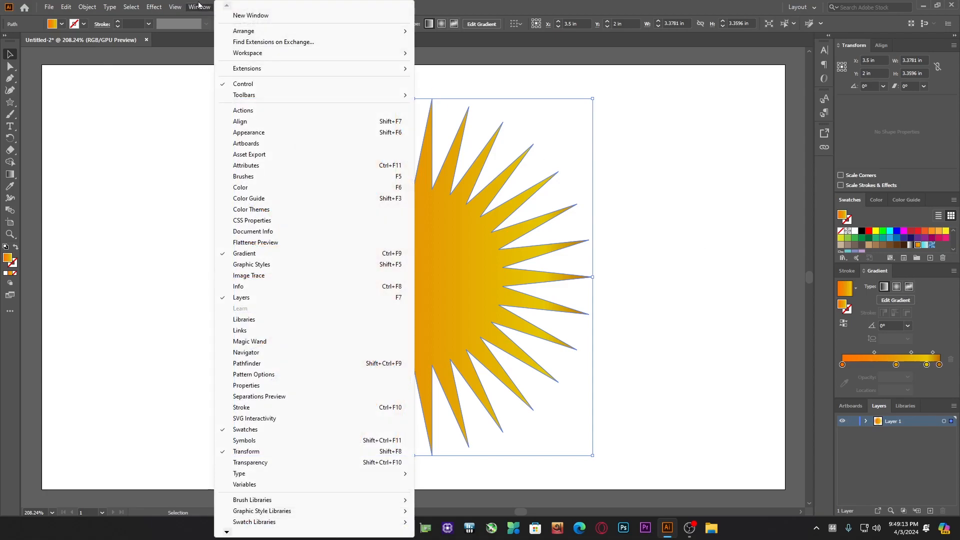
left_click(235, 253)
mouse_move(896, 366)
left_mouse_down()
mouse_move(898, 378)
mouse_move(918, 368)
mouse_move(889, 368)
left_mouse_up()
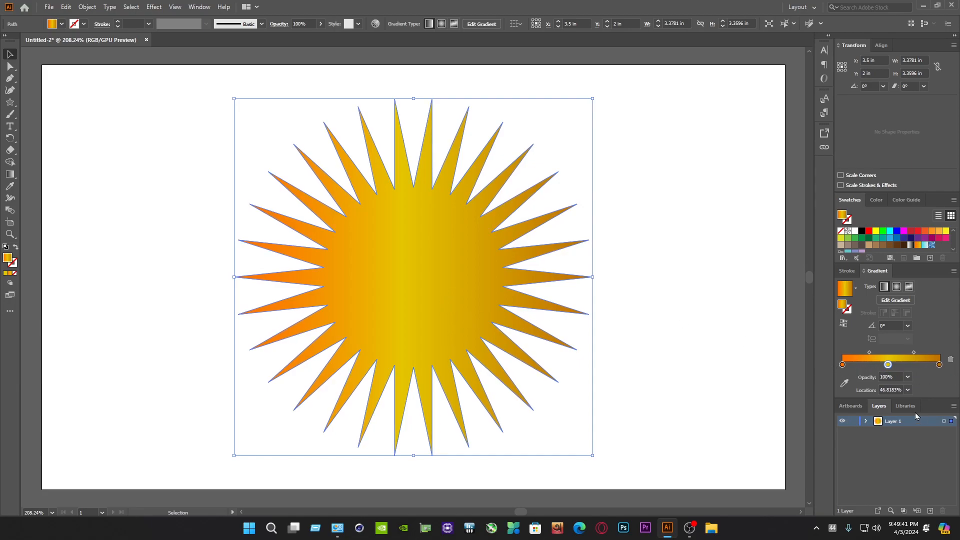
left_click(897, 288)
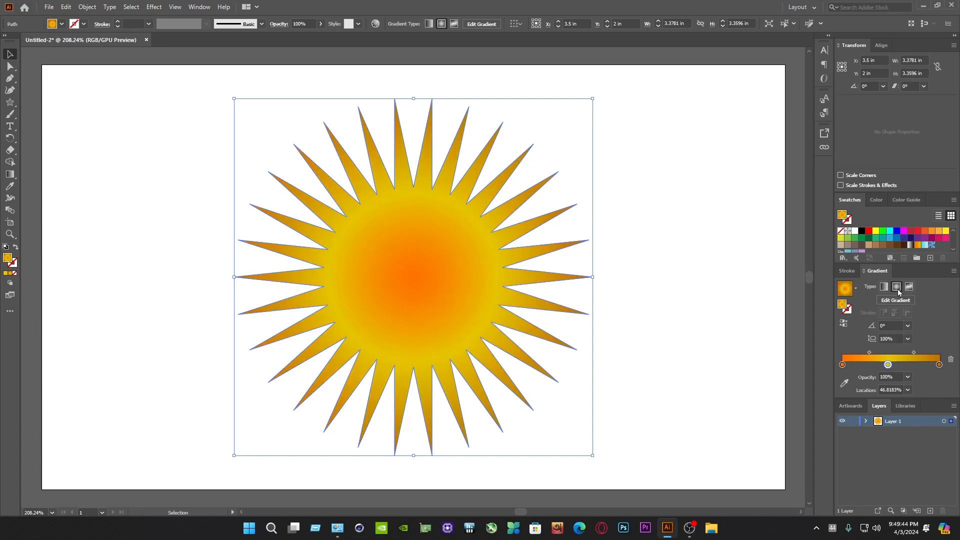
Change the gradient's first color stop to dark red (941D00)
left_click(843, 364)
double_click(842, 364)
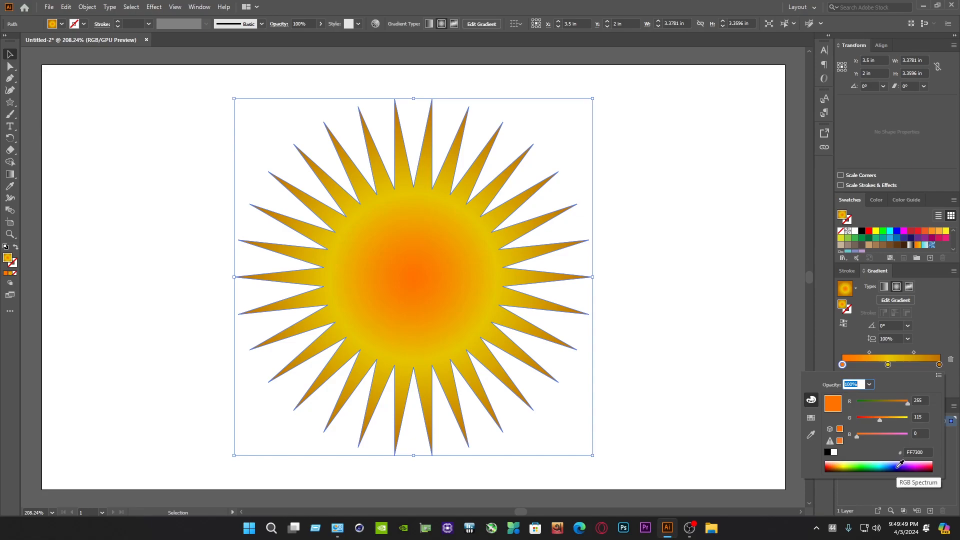
left_click(850, 463)
left_click_drag(851, 463, 832, 465)
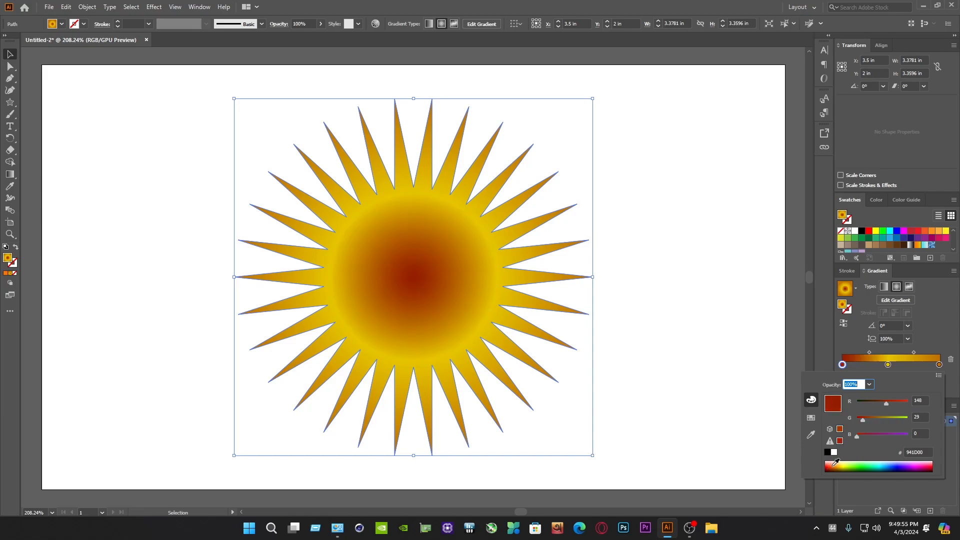
Change the gradient's middle color stop to magenta (BF008A)
left_click(894, 368)
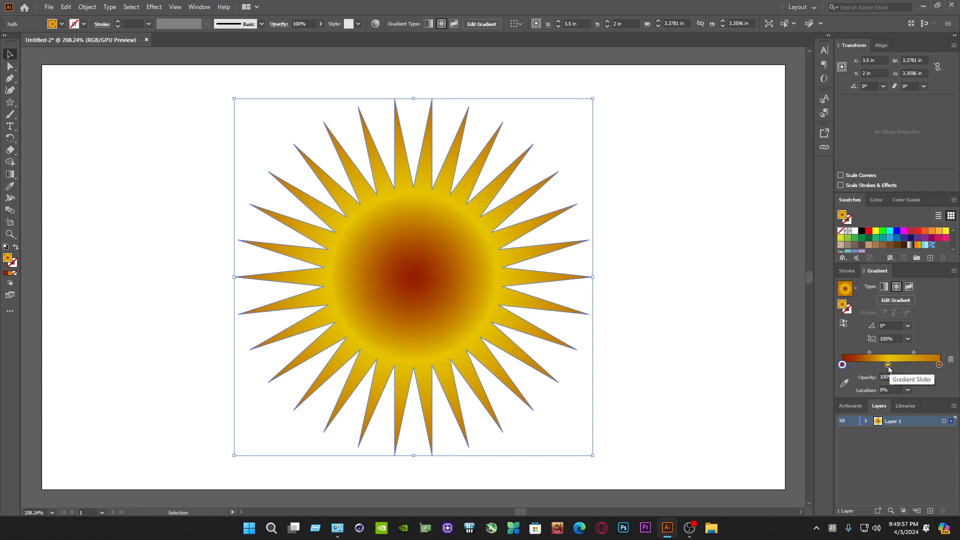
double_click(888, 366)
left_click_drag(930, 465, 923, 464)
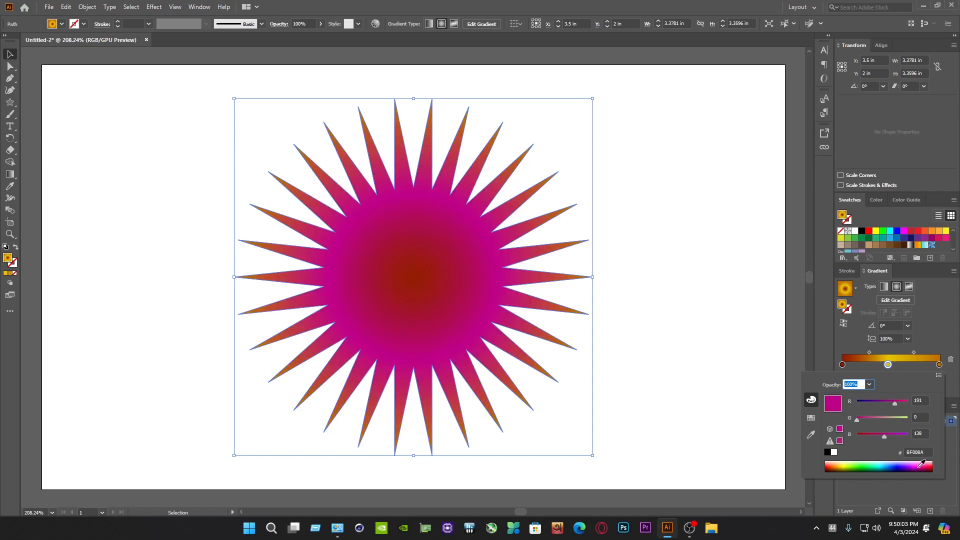
Change the gradient's last color stop to white and move the magenta-white midpoint to about 74.6%
left_click(939, 364)
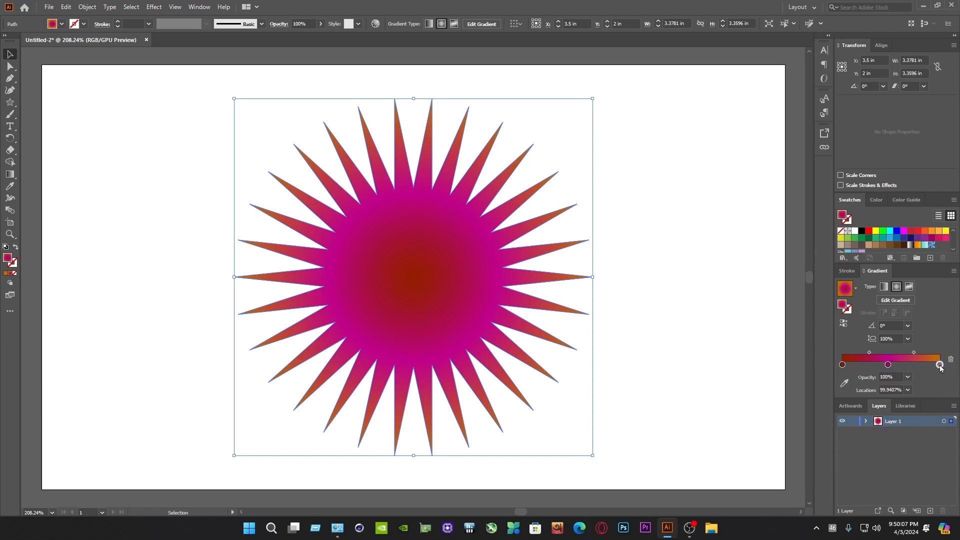
double_click(940, 364)
left_click(811, 417)
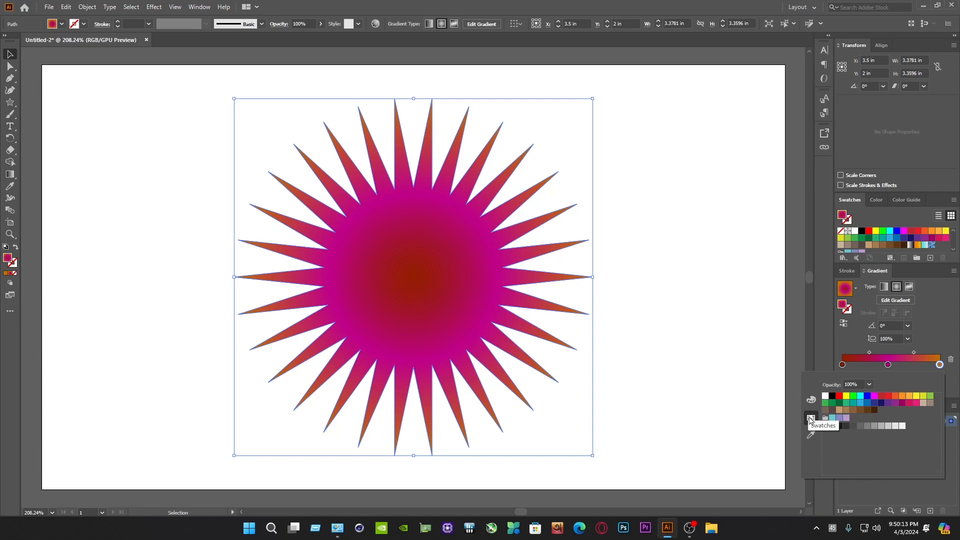
left_click(825, 395)
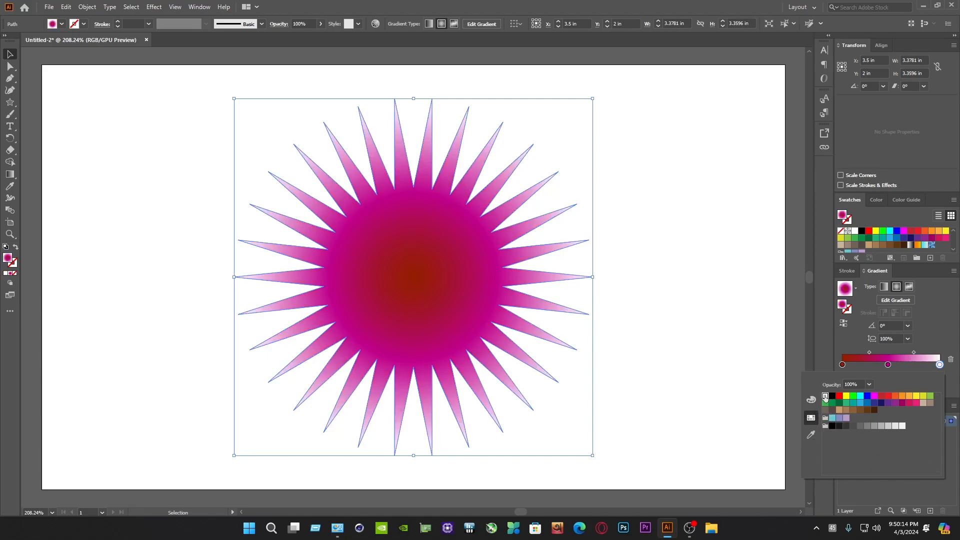
left_click(937, 335)
left_click_drag(914, 353, 927, 355)
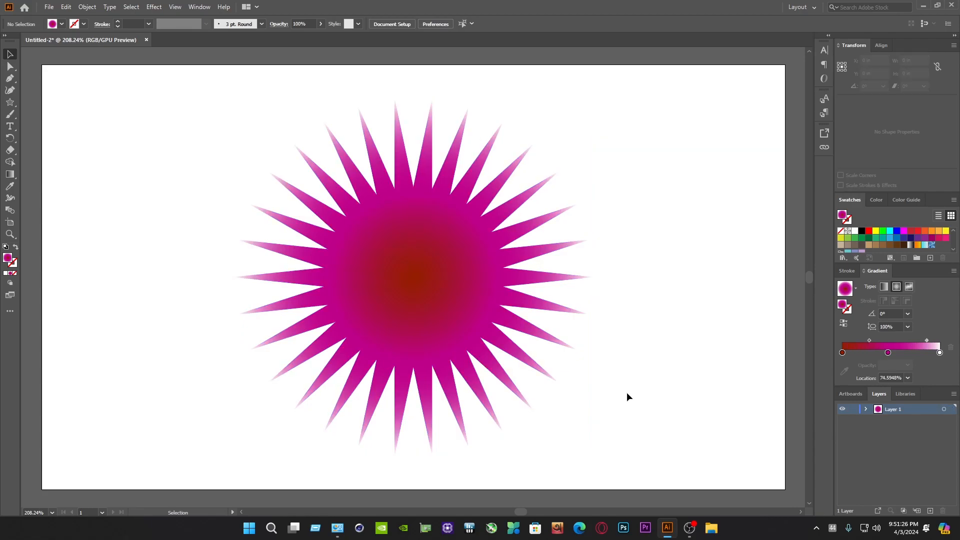
Paste a copy of the star in front and shrink it proportionally about its center to a tiny star
left_click_drag(626, 392, 310, 192)
left_click(66, 7)
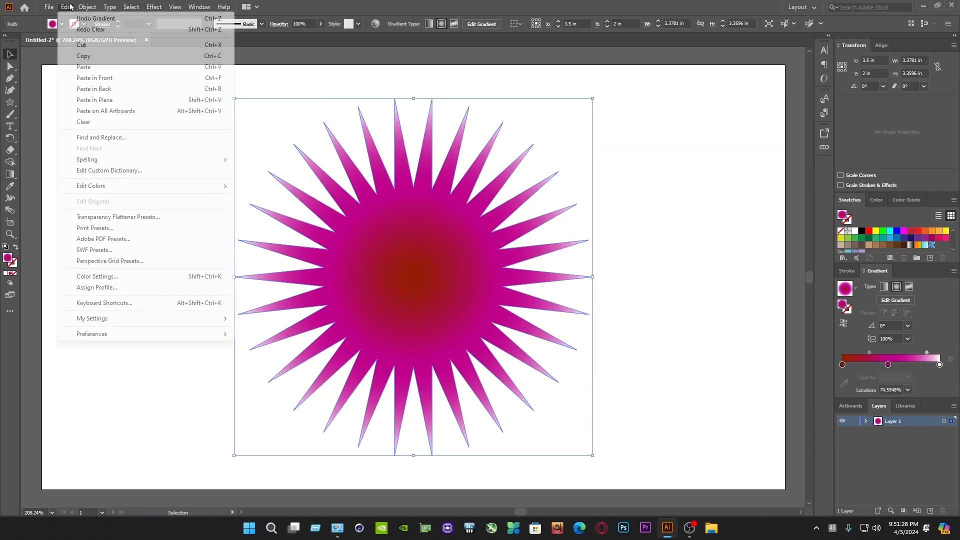
left_click(84, 55)
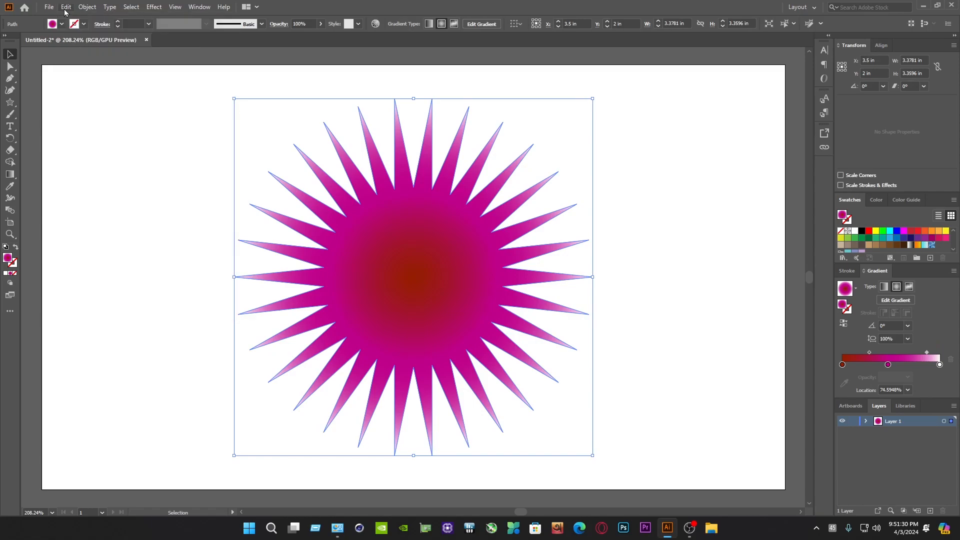
left_click(66, 9)
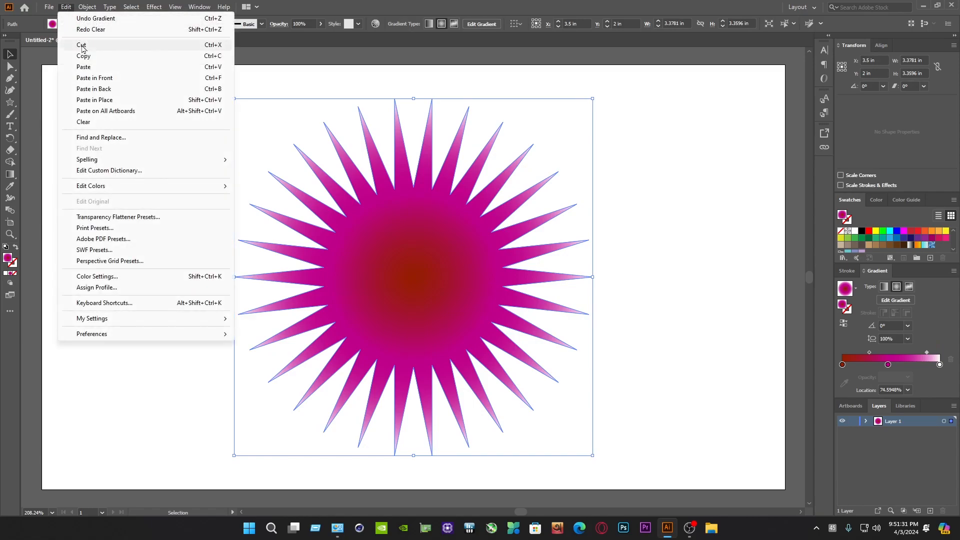
left_click(94, 78)
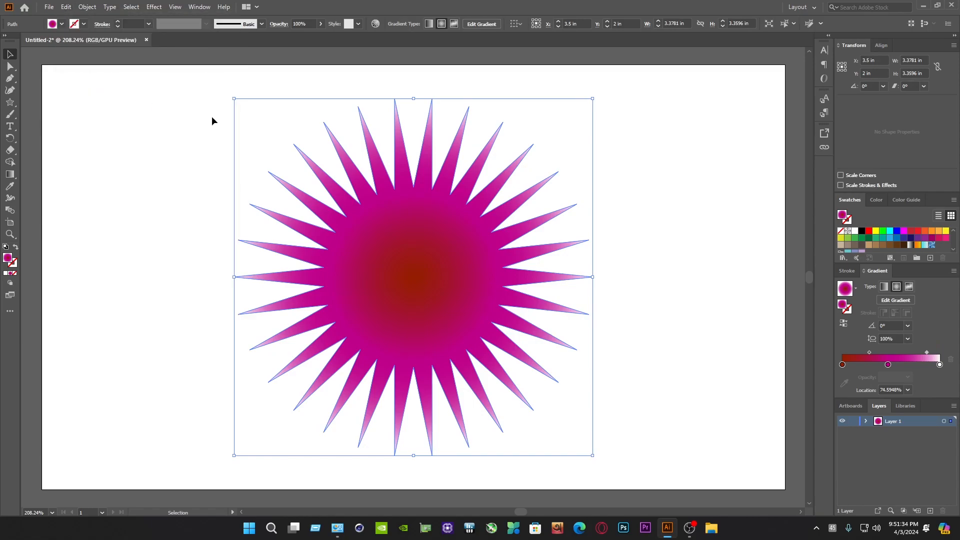
key("shift+alt")
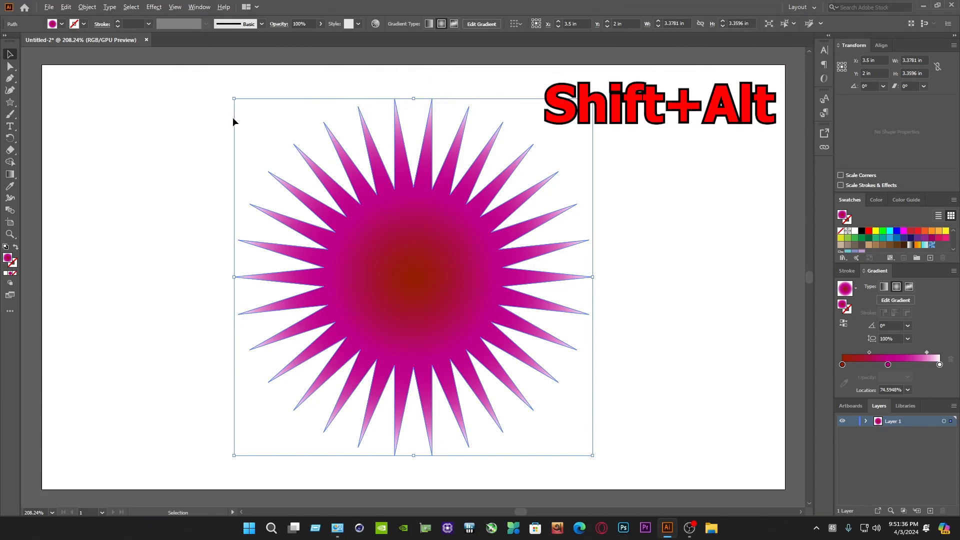
left_click_drag(234, 98, 402, 252)
Select both the large star and its tiny copy and make a blend between them
left_click_drag(638, 443, 169, 138)
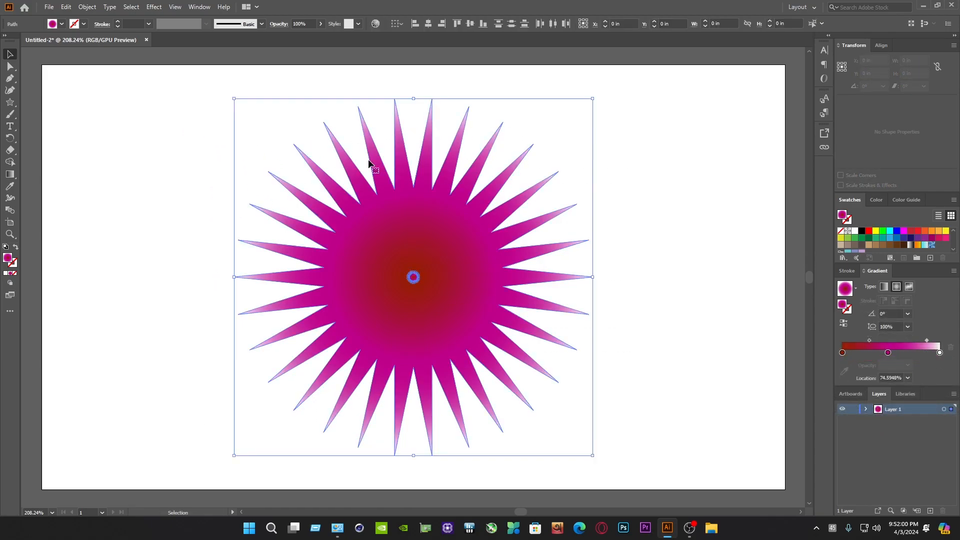
left_click(95, 7)
mouse_move(114, 264)
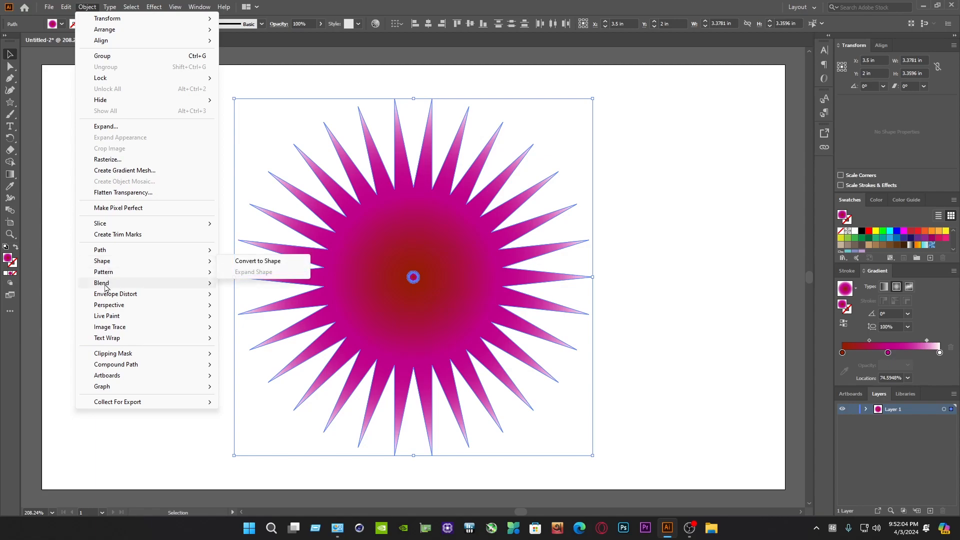
mouse_move(106, 284)
left_click(247, 287)
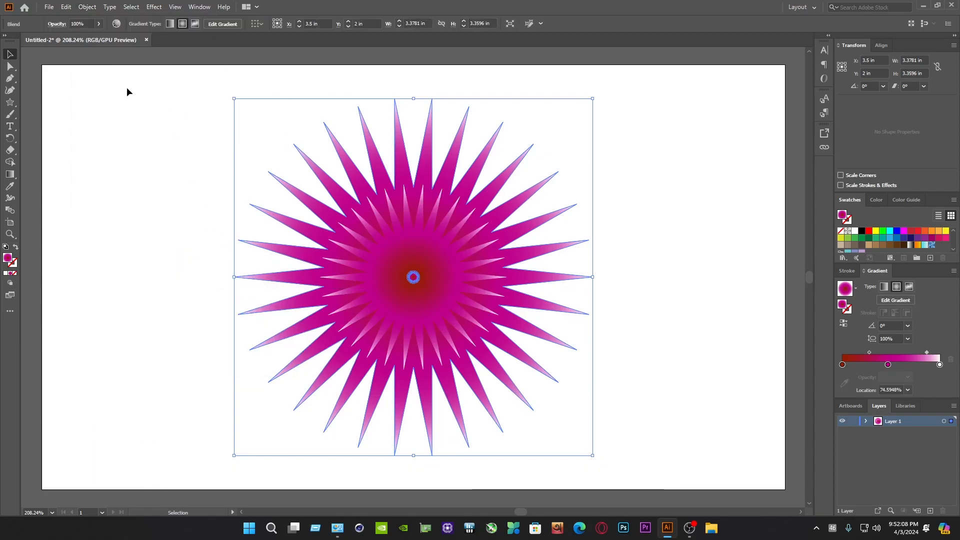
Set the blend's spacing to Specified Steps with 50 steps
left_click(87, 7)
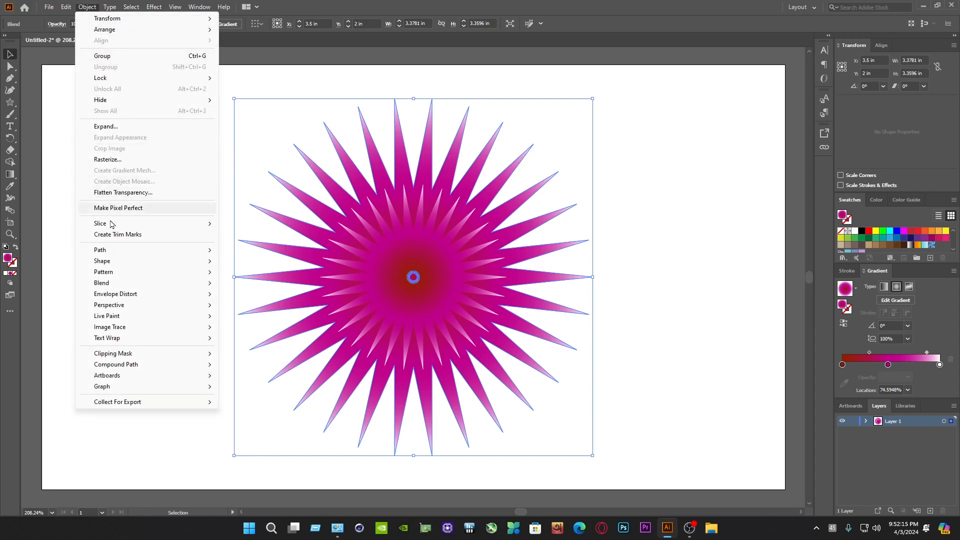
mouse_move(103, 286)
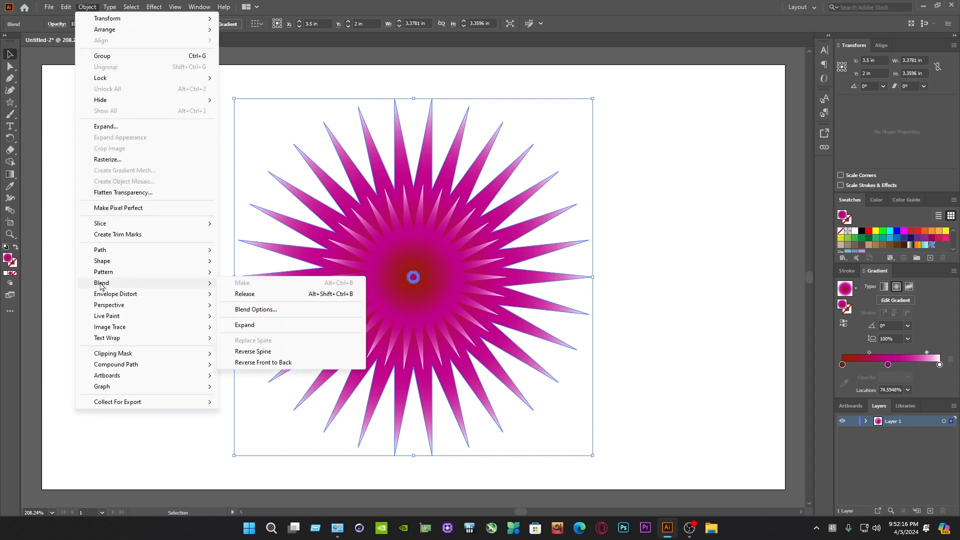
left_click(252, 310)
left_click(461, 239)
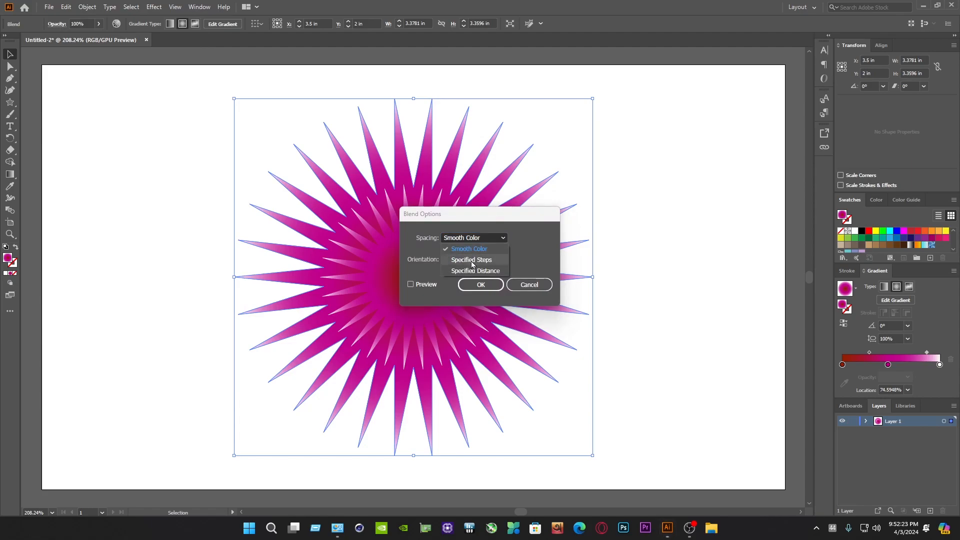
left_click(472, 261)
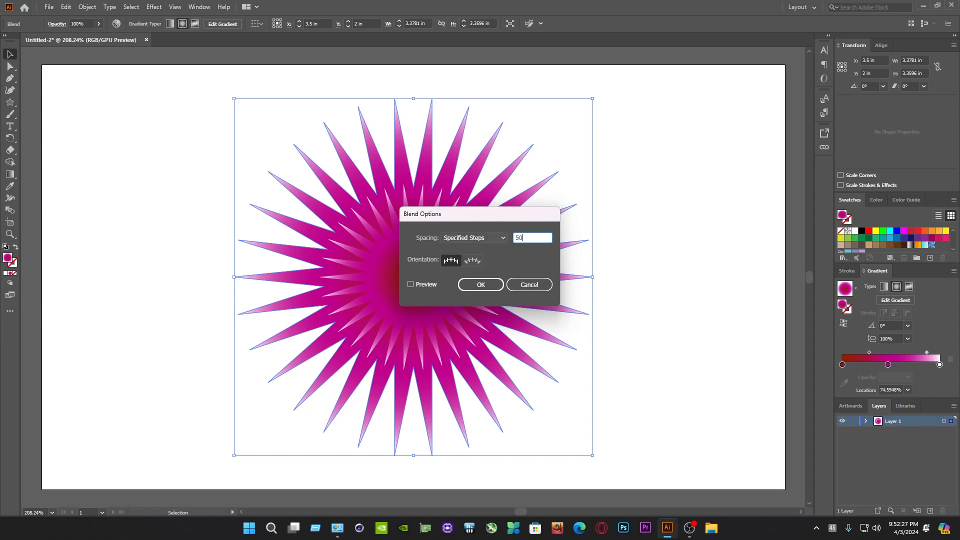
left_click(482, 285)
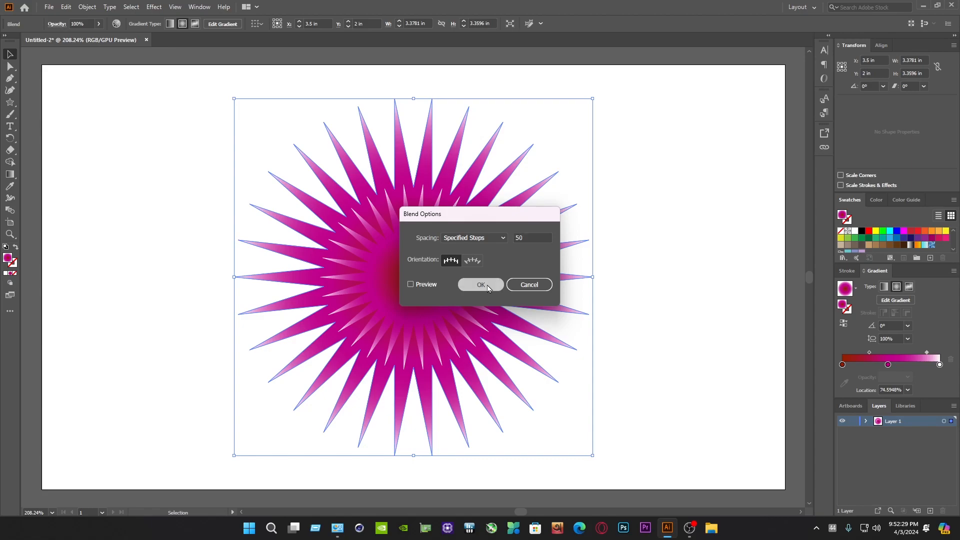
Apply the Tweak effect to the blended star with 10% horizontal and 10% vertical relative amounts, modifying anchor and control points
left_click_drag(644, 450, 269, 100)
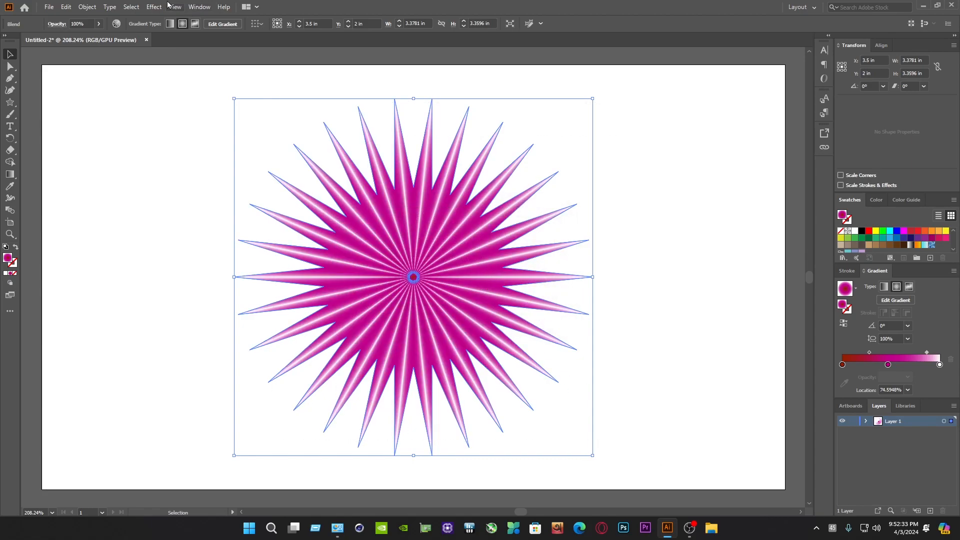
left_click(150, 10)
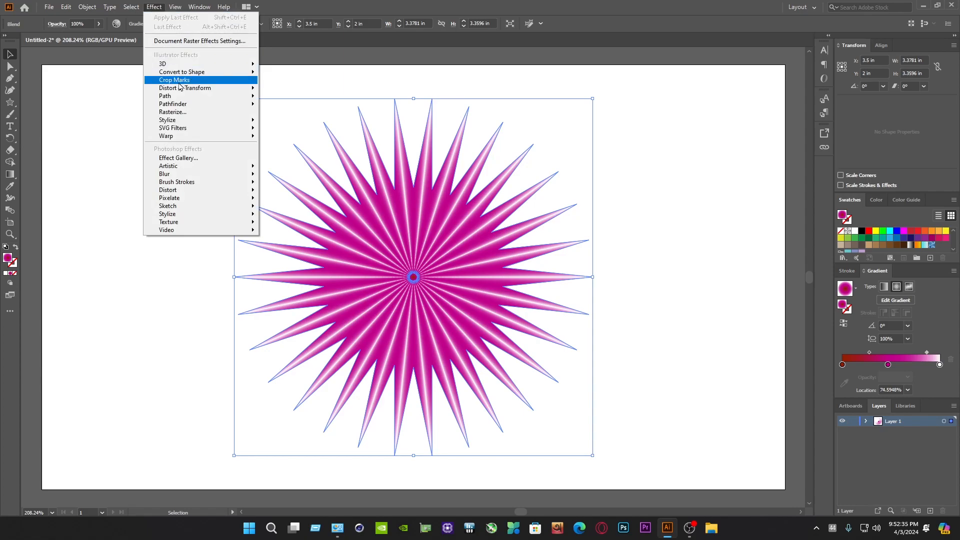
mouse_move(190, 88)
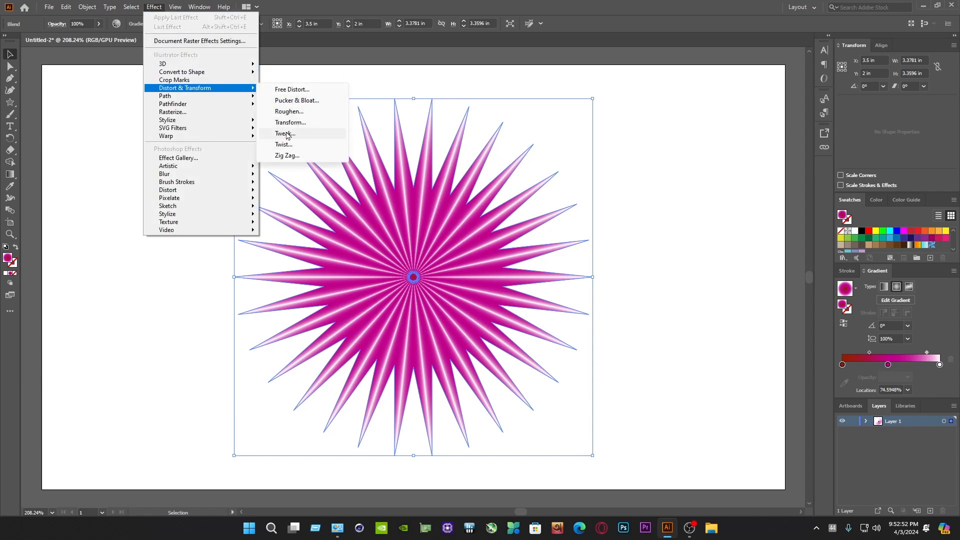
left_click(283, 134)
left_click_drag(447, 193, 572, 198)
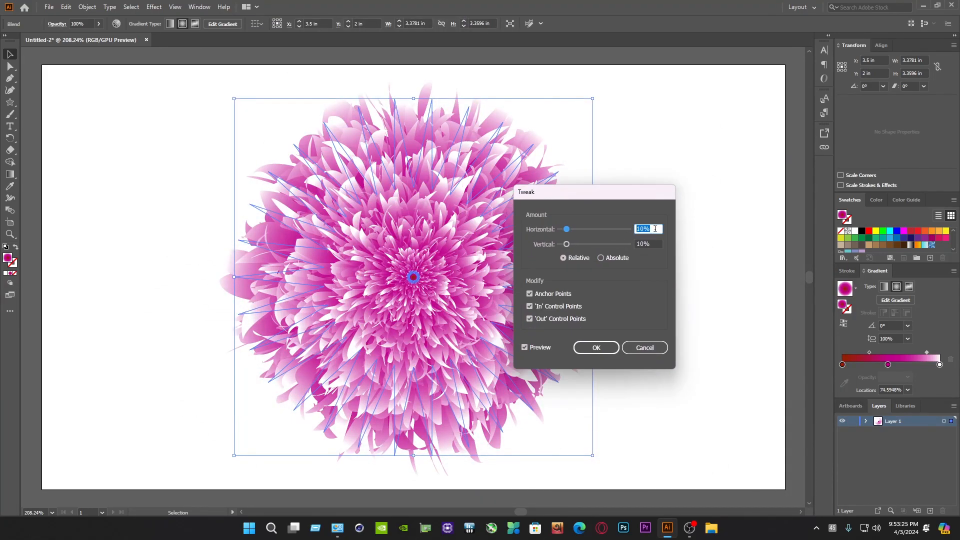
left_click(650, 244)
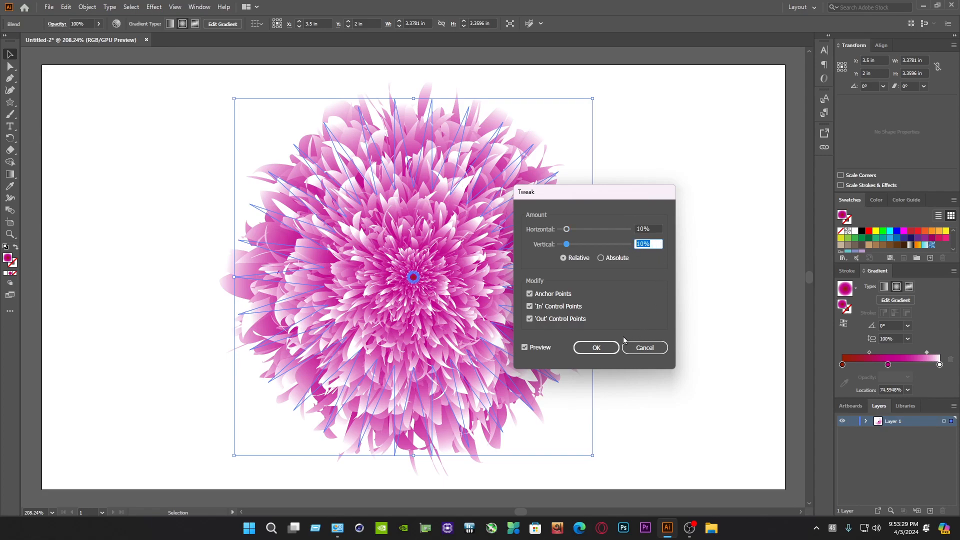
left_click(606, 347)
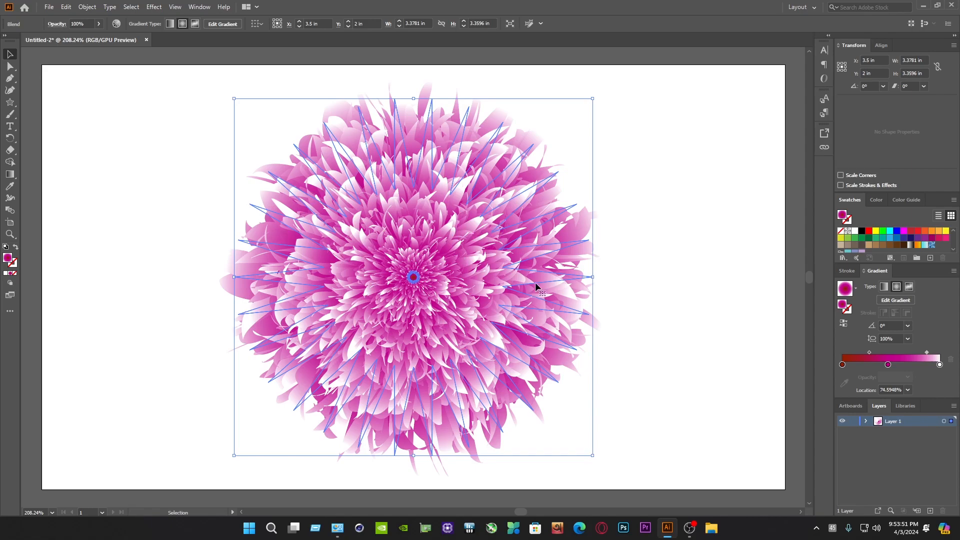
Try orange-red (D43500), purple (AE00BF) and finally dark blue (0006AA) as the color of the gradient's middle stop
double_click(888, 364)
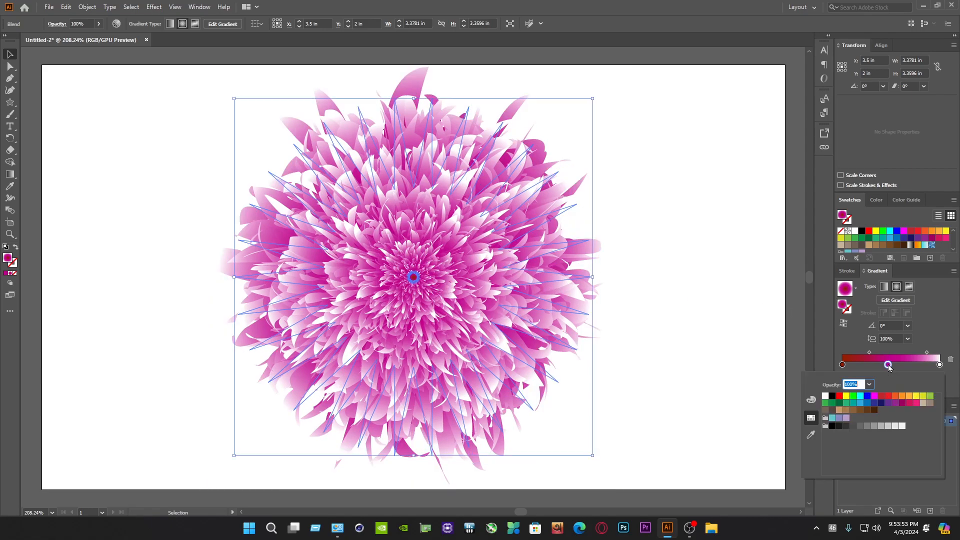
left_click(812, 400)
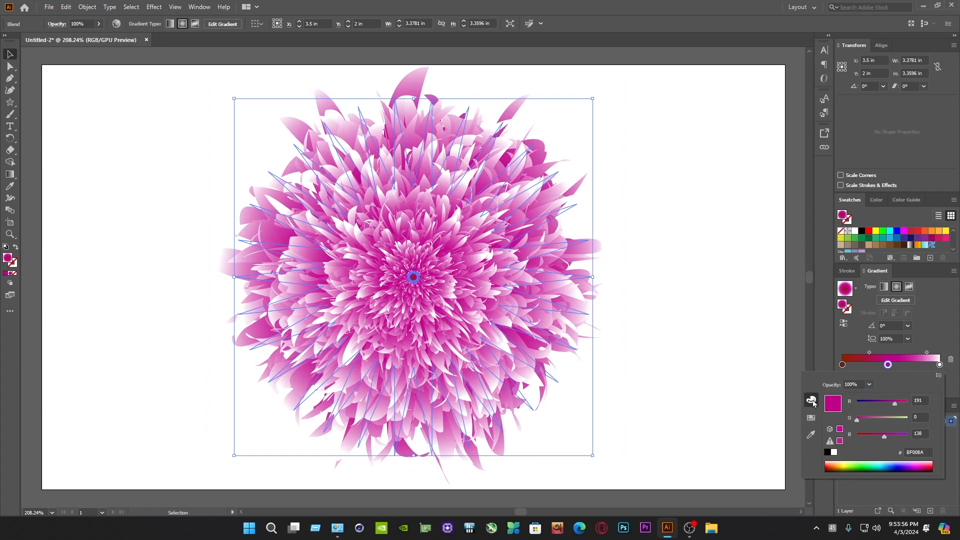
left_click(832, 463)
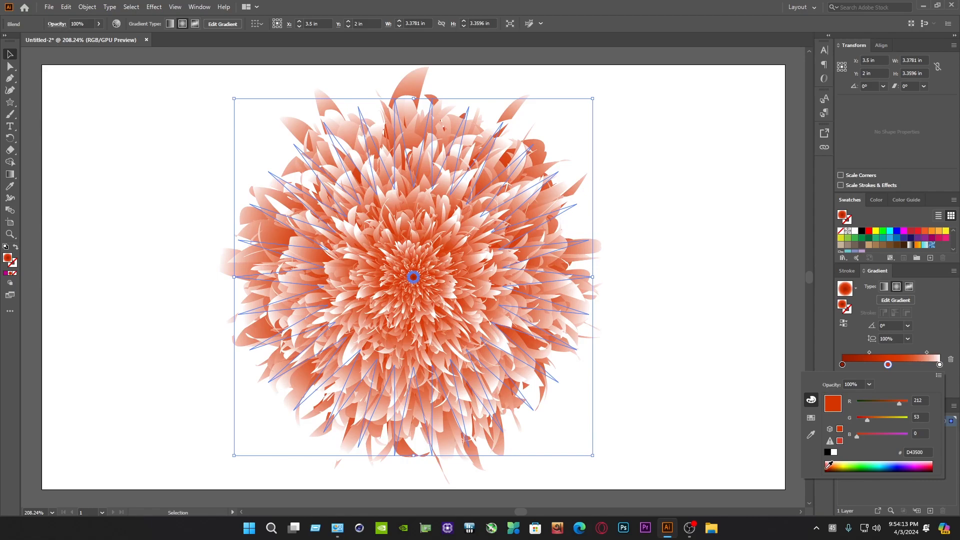
left_click(830, 464)
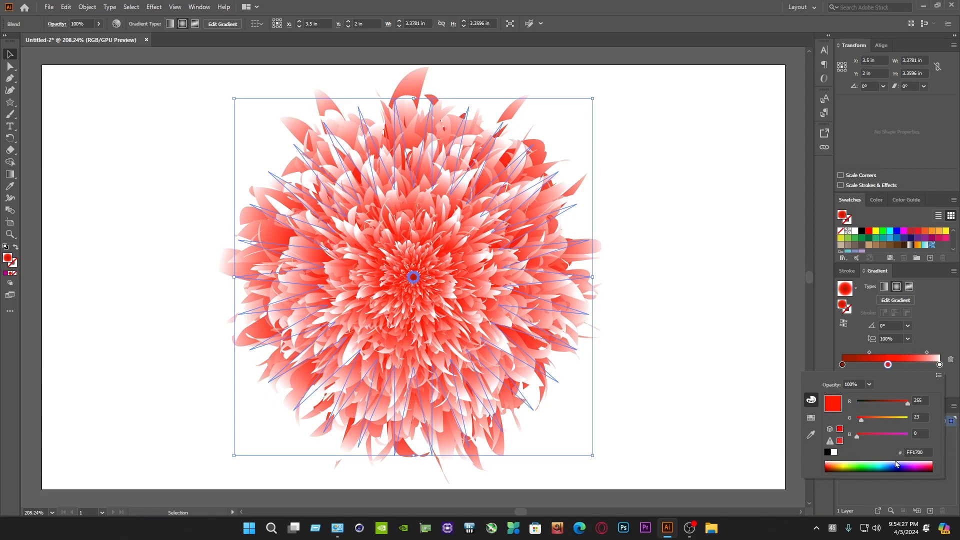
left_click(917, 464)
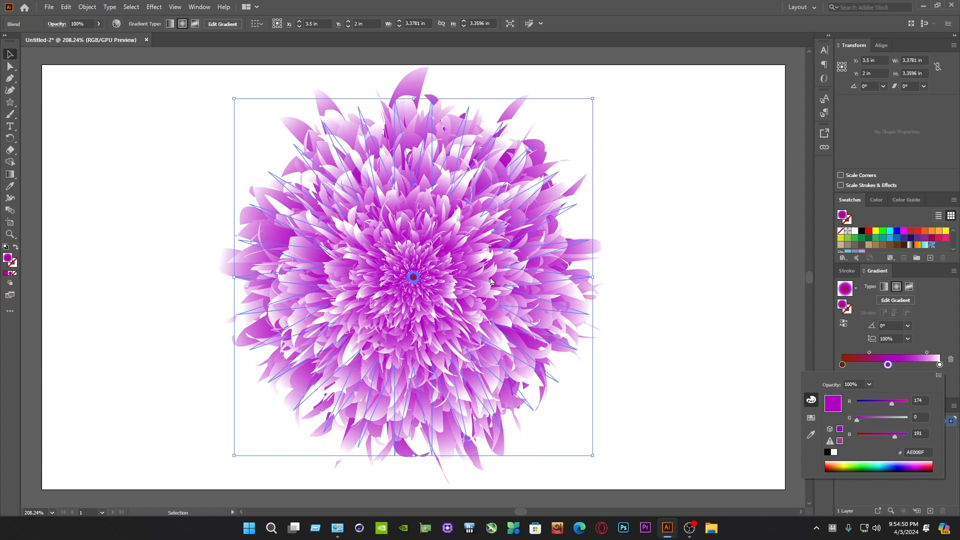
left_click(898, 465)
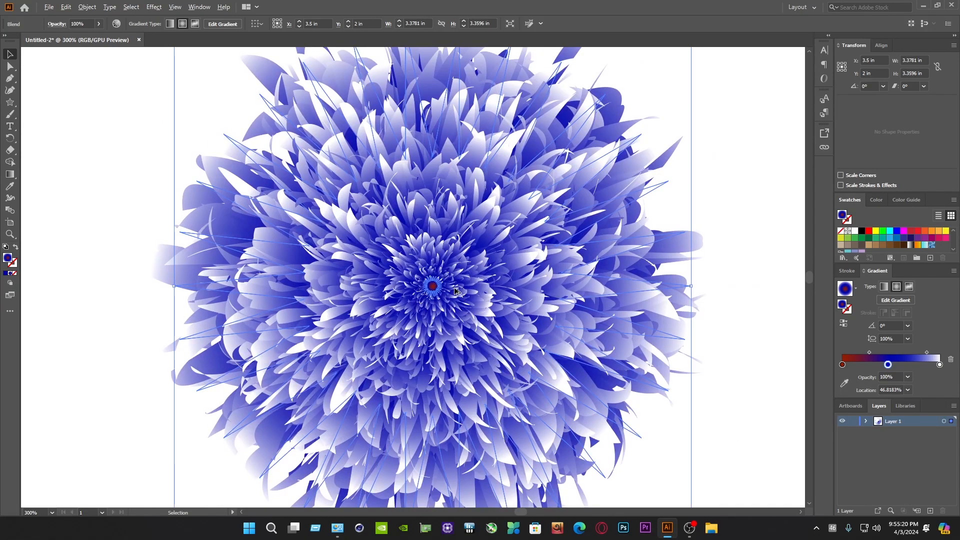
Change the gradient's first color stop to bright purple (C700D4) to recolor the flower's center
scroll(415, 275, "down", 2)
scroll(439, 284, "up", 8)
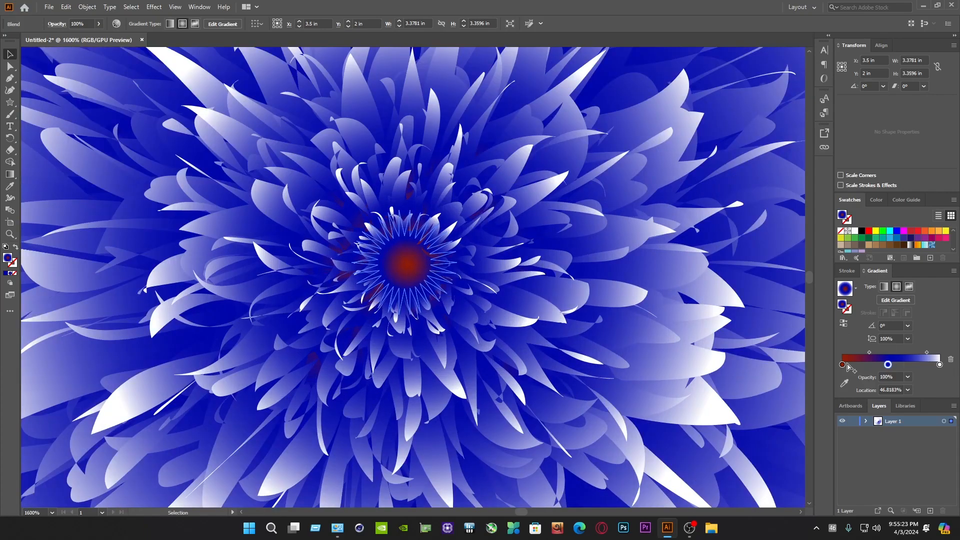
double_click(842, 365)
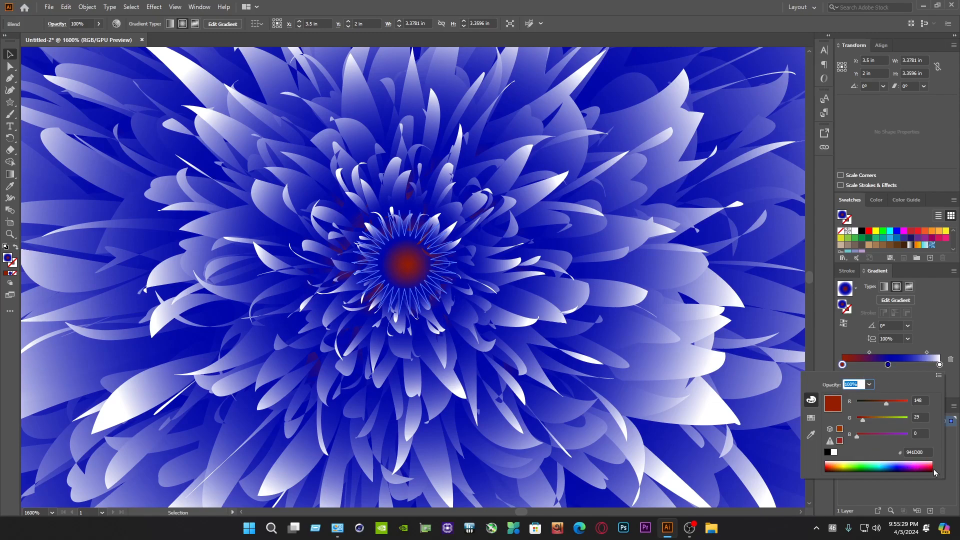
mouse_move(932, 468)
left_mouse_down()
mouse_move(895, 457)
mouse_move(914, 467)
left_mouse_up()
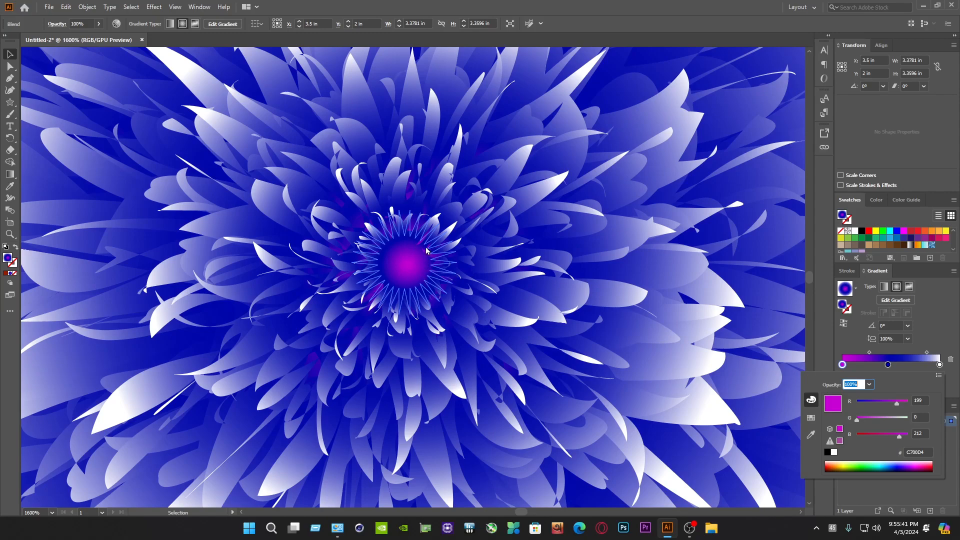
left_click(431, 277)
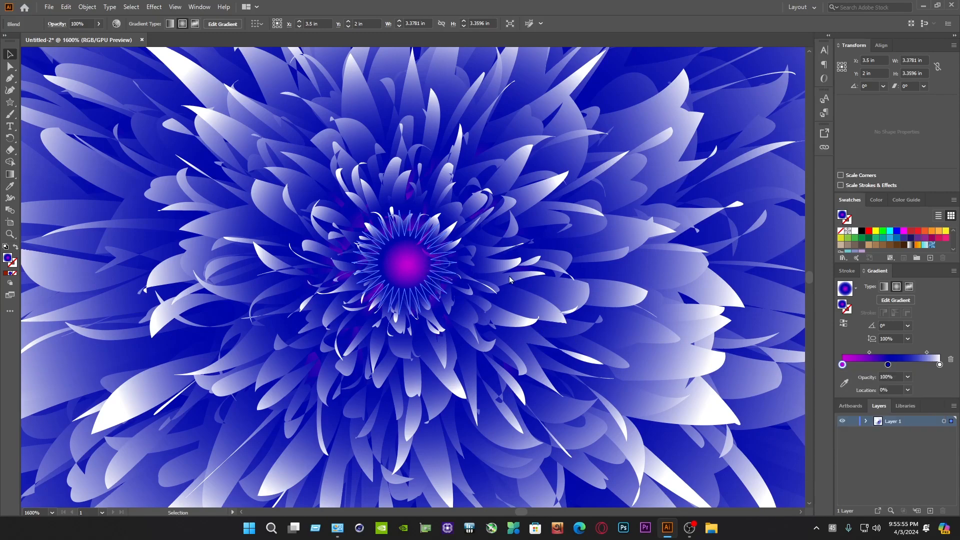
Recolor the gradient's middle stop, trying magenta (D400C3) and settling on dark red (7F1500)
scroll(518, 276, "down", 5)
scroll(519, 276, "down", 1)
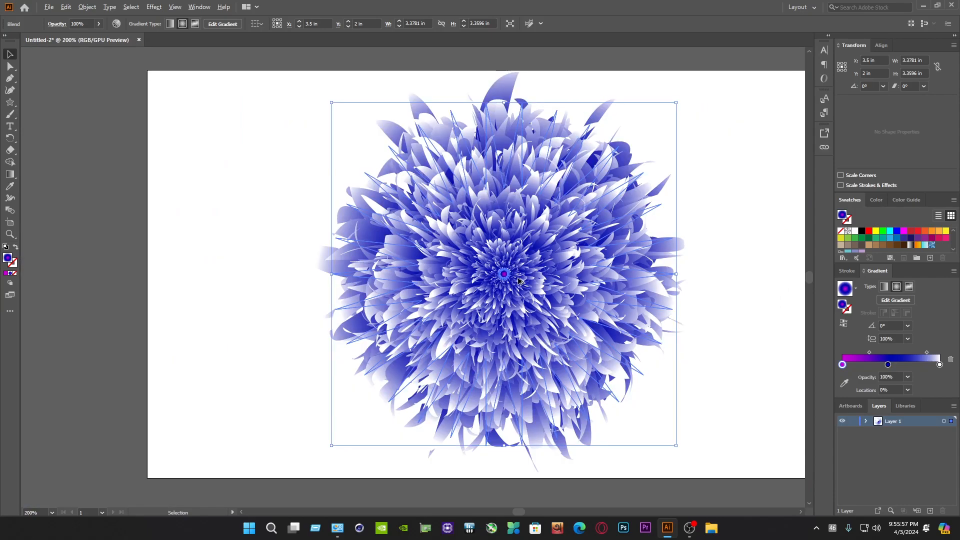
left_click_drag(555, 263, 477, 268)
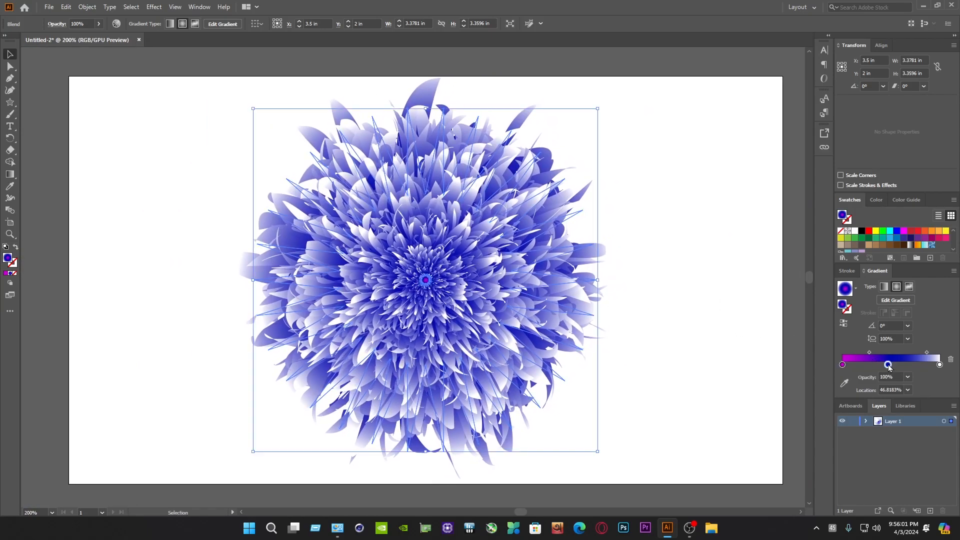
double_click(888, 364)
left_click(918, 463)
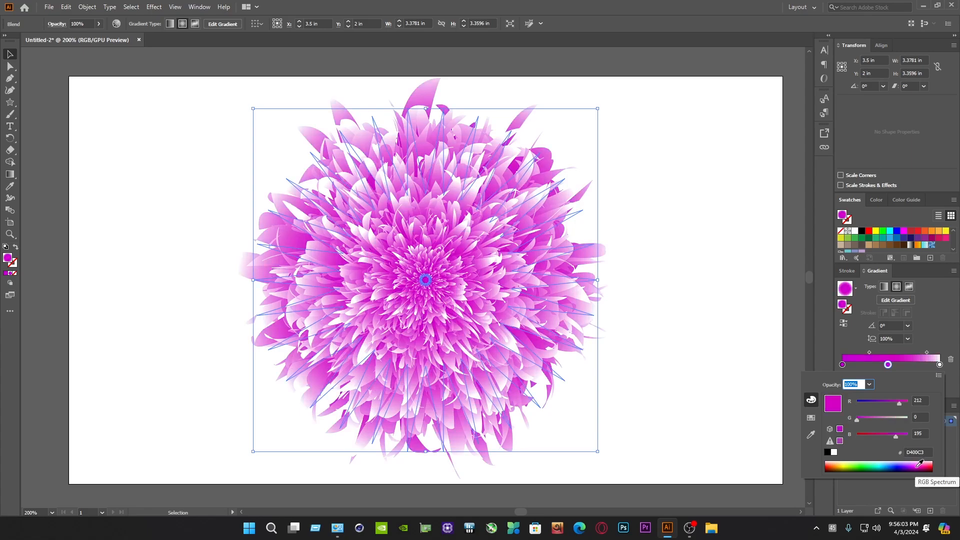
left_click(827, 469)
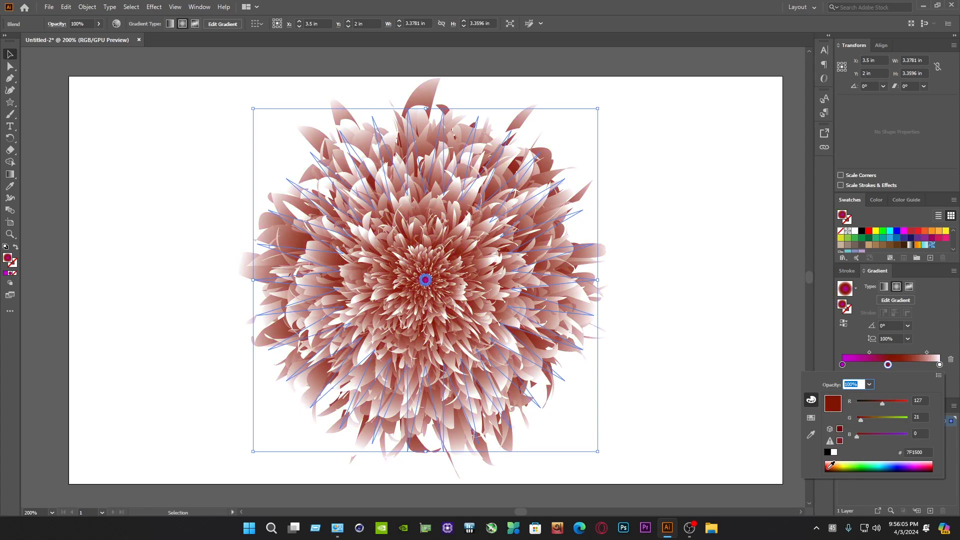